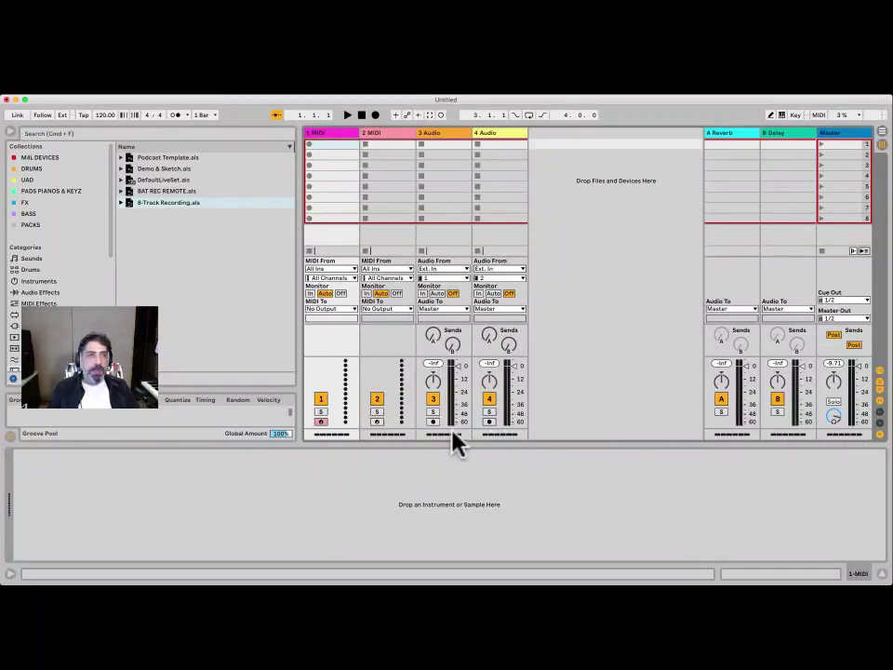
View the CPU load meter's average and current readings and its display options.
{"action": "left_click", "coordinate": [859, 119]}
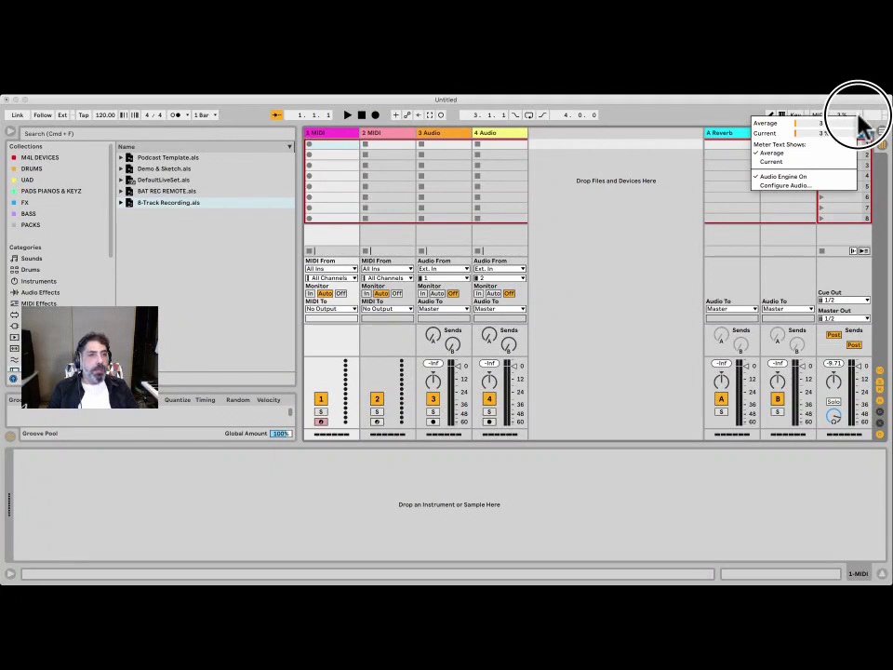
{"action": "left_click", "coordinate": [570, 284]}
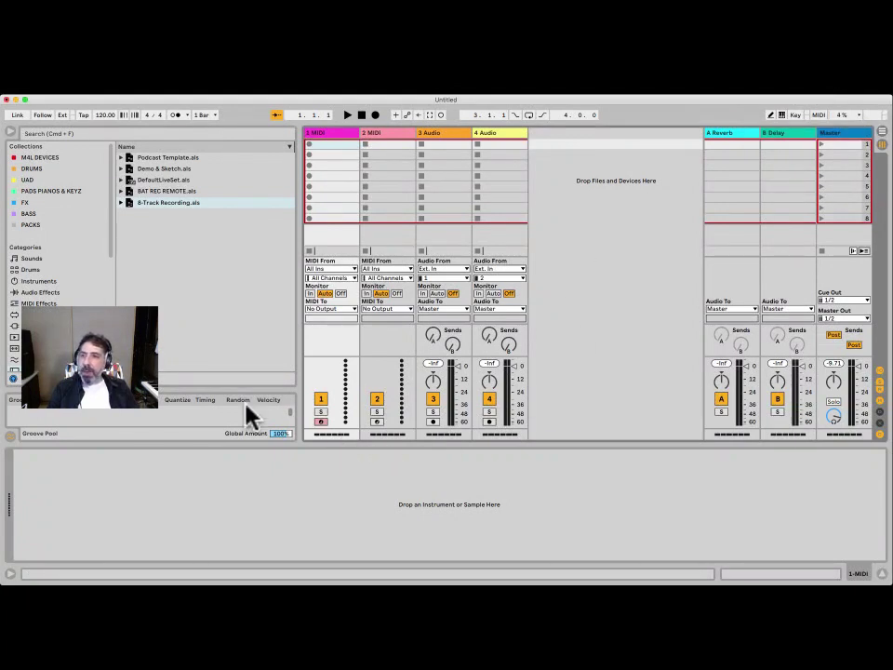
Load the Operator instrument on the first MIDI track and replace it with Wavetable.
{"action": "left_click", "coordinate": [36, 281]}
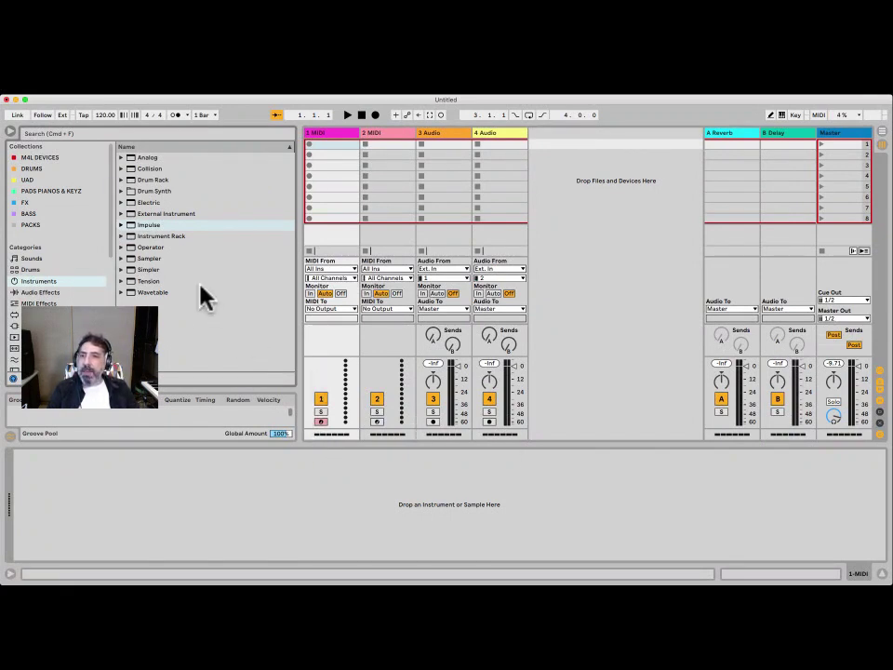
{"action": "double_click", "coordinate": [124, 248]}
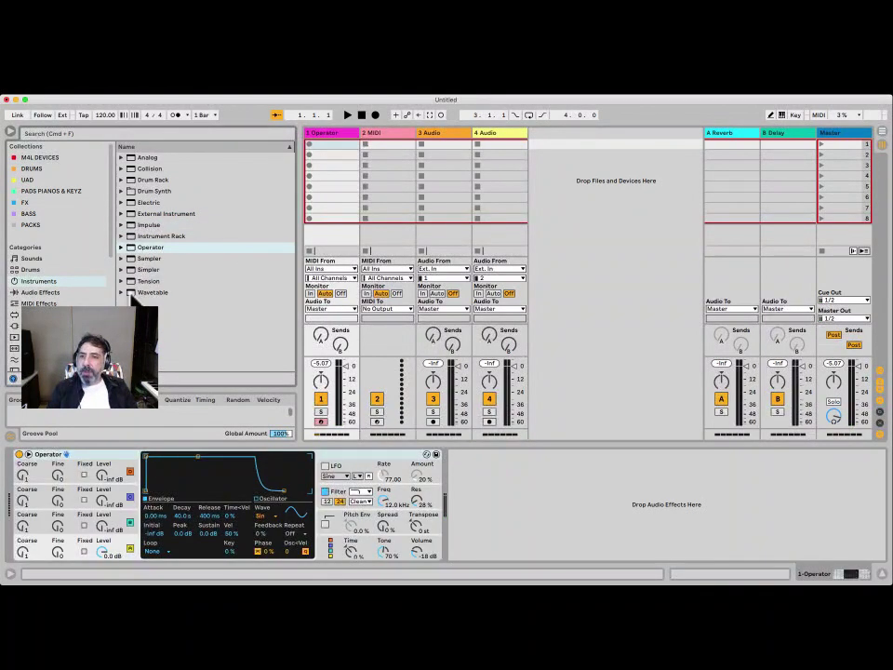
{"action": "left_click_drag", "start_coordinate": [136, 292], "coordinate": [317, 237]}
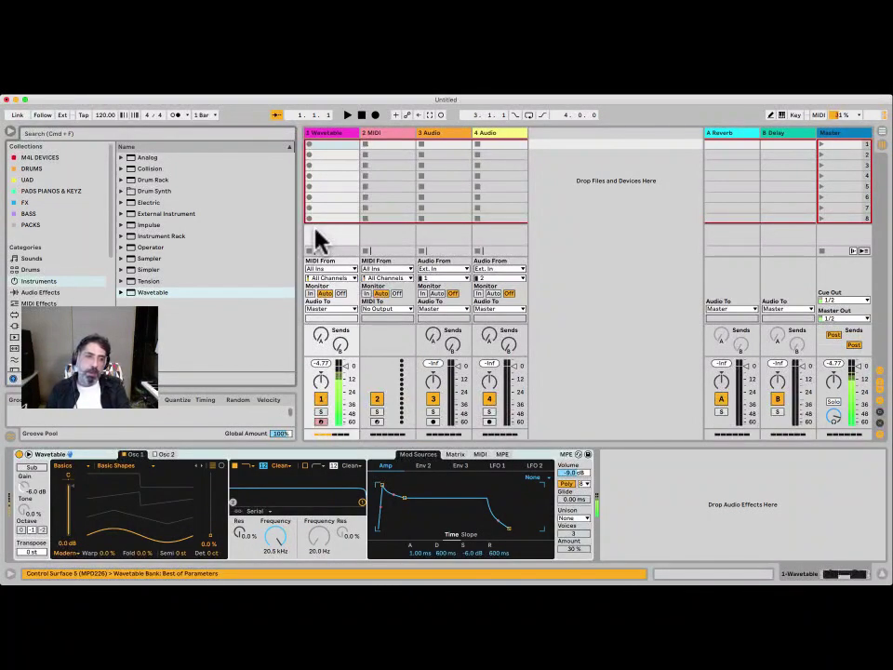
Hide the device detail view and toggle the mixer's per-track performance impact meters, leaving them shown.
{"action": "left_click", "coordinate": [881, 574]}
{"action": "left_click", "coordinate": [880, 554]}
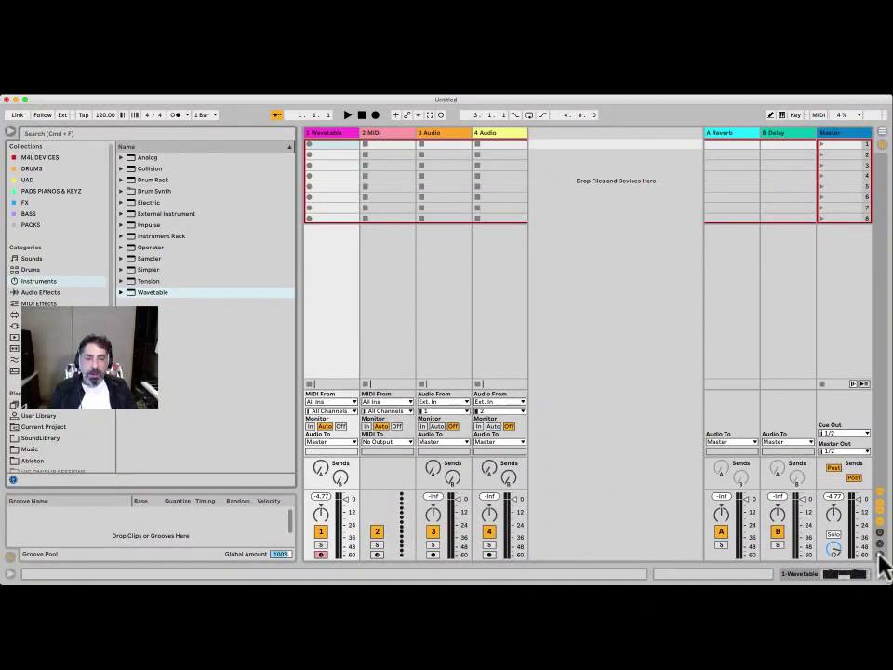
{"action": "left_click", "coordinate": [881, 555]}
{"action": "left_click", "coordinate": [880, 555]}
{"action": "left_click", "coordinate": [880, 554]}
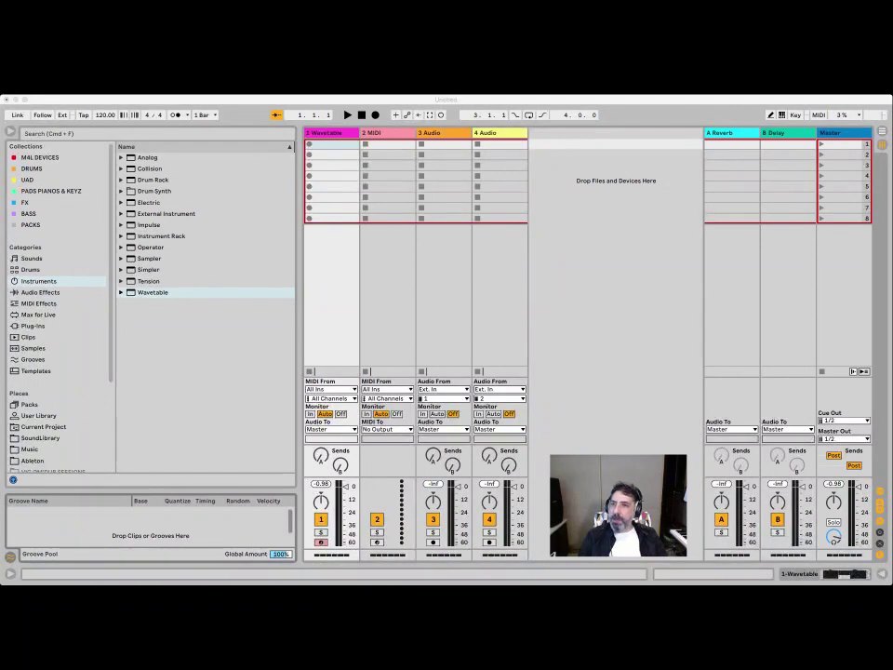
Browse the Audio Effects categories, including Drive & Color, Dynamics, Modulators, Pitch & Modulation, Reverb & Resonance and Utilities.
{"action": "left_click", "coordinate": [46, 293]}
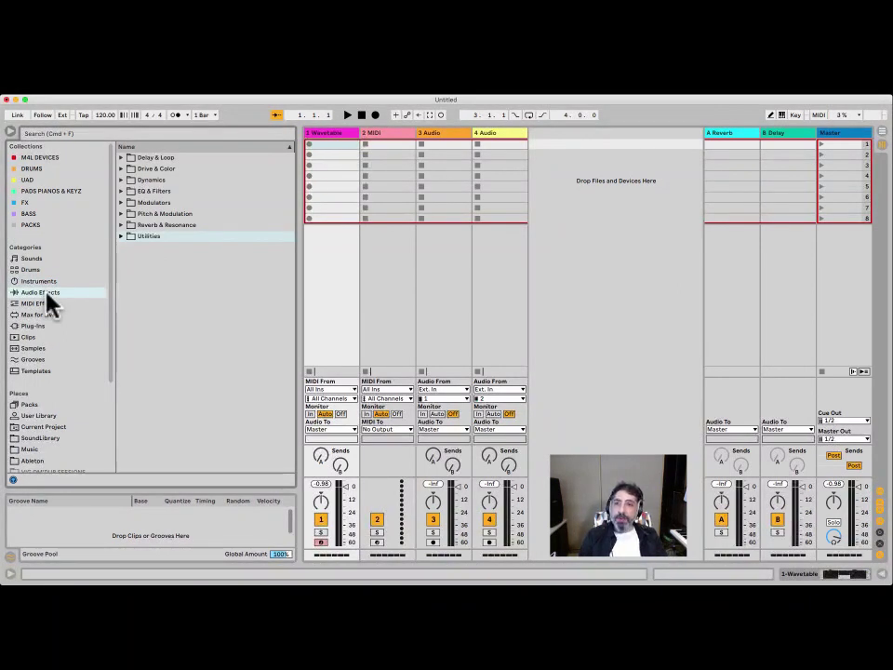
{"action": "left_click", "coordinate": [121, 168]}
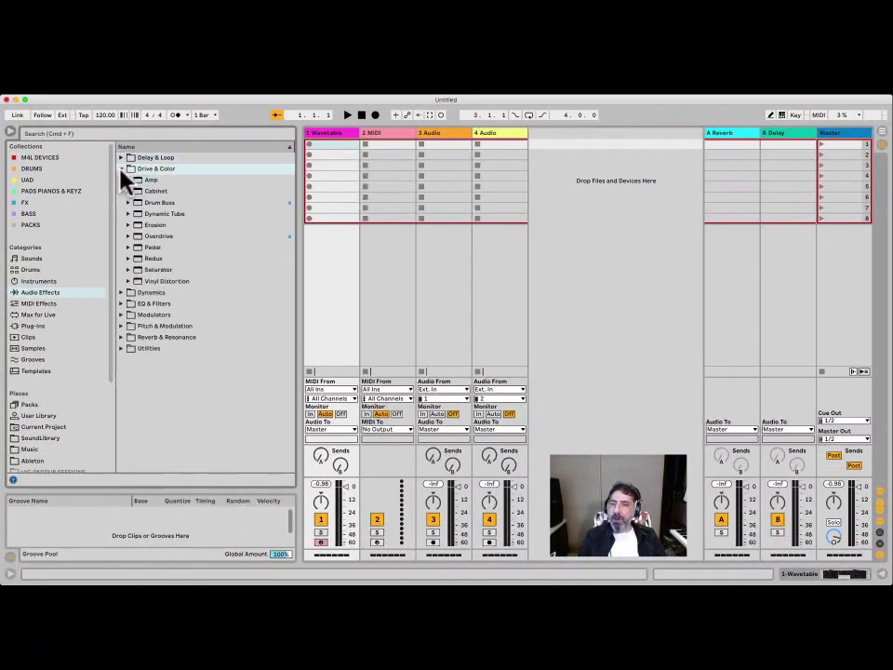
{"action": "left_click", "coordinate": [121, 169]}
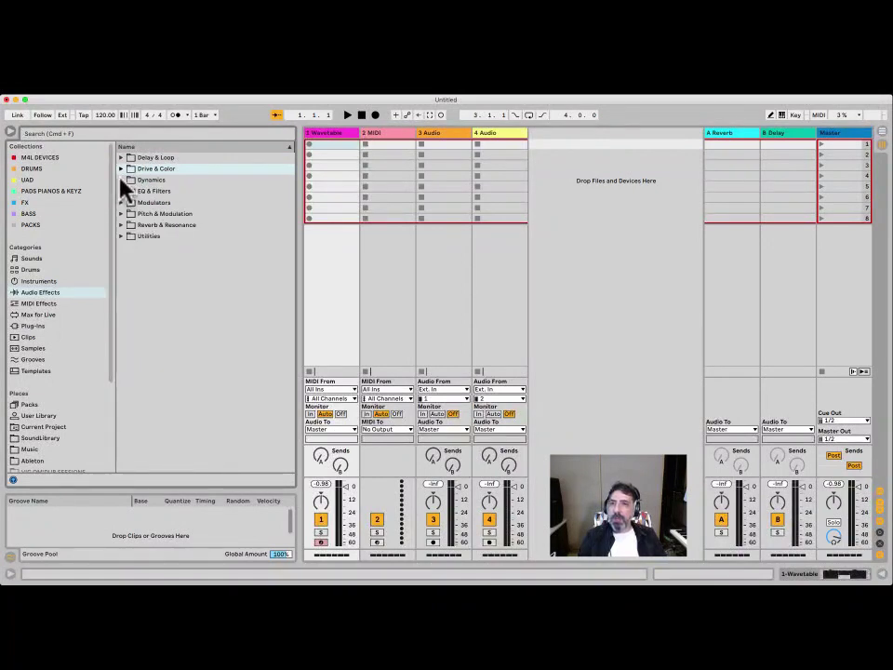
{"action": "left_click", "coordinate": [121, 180]}
{"action": "left_click", "coordinate": [121, 180]}
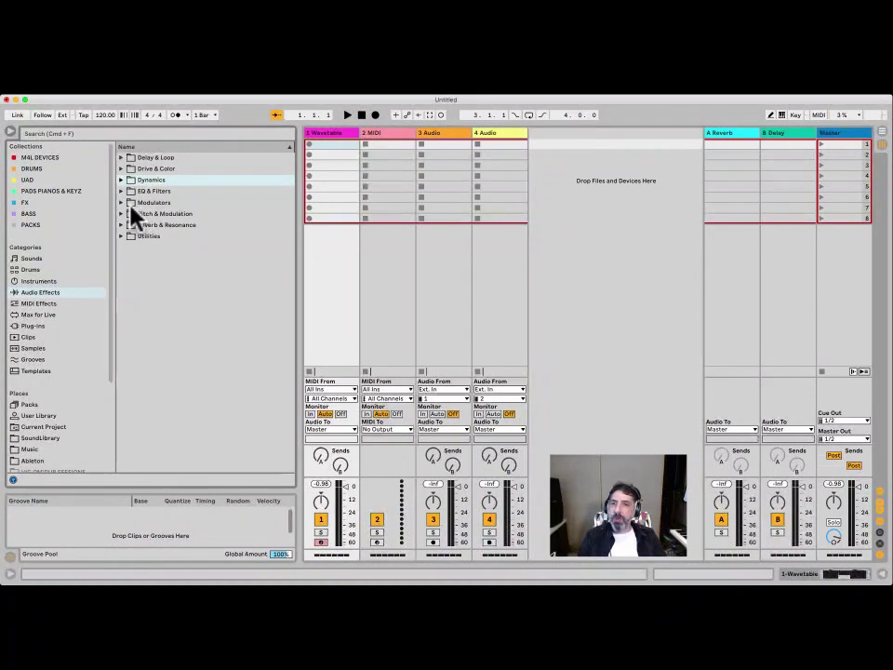
{"action": "left_click", "coordinate": [121, 202]}
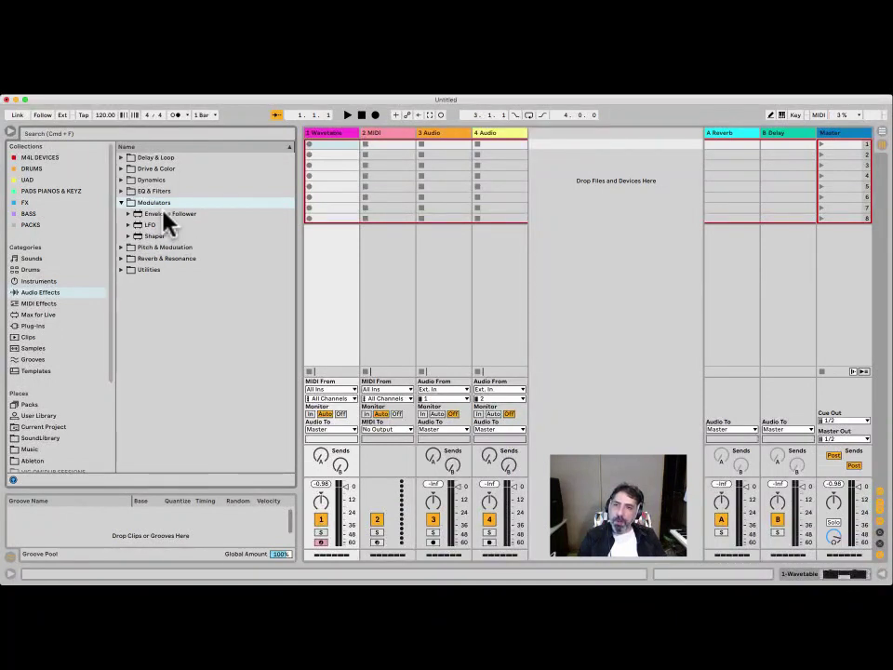
{"action": "left_click", "coordinate": [122, 202]}
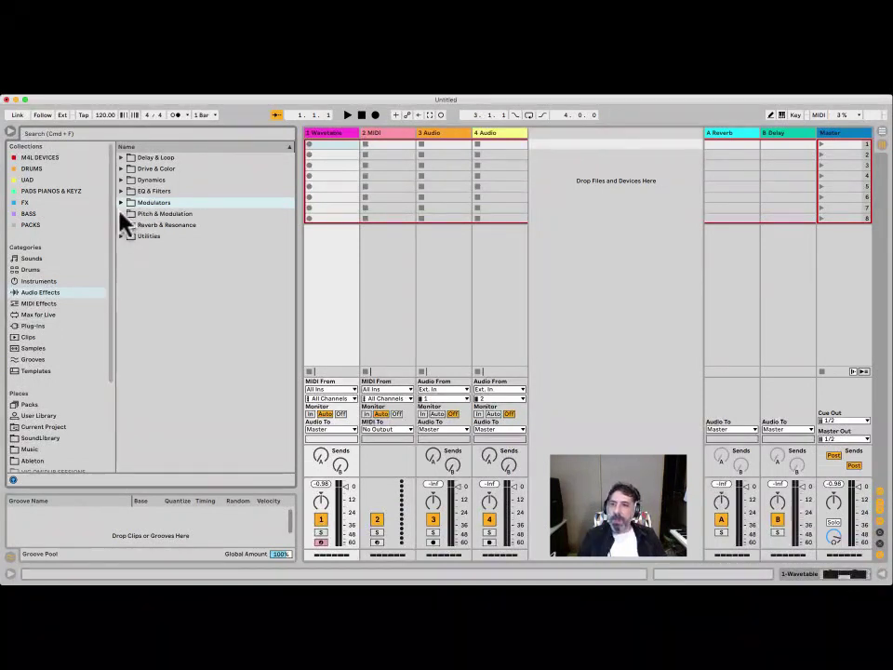
{"action": "left_click", "coordinate": [121, 213]}
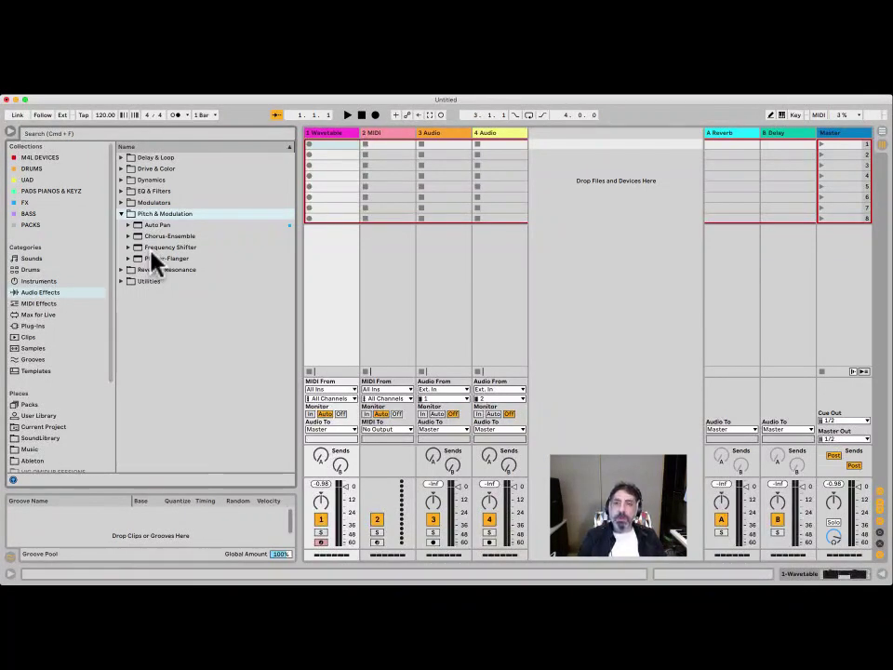
{"action": "left_click", "coordinate": [120, 269]}
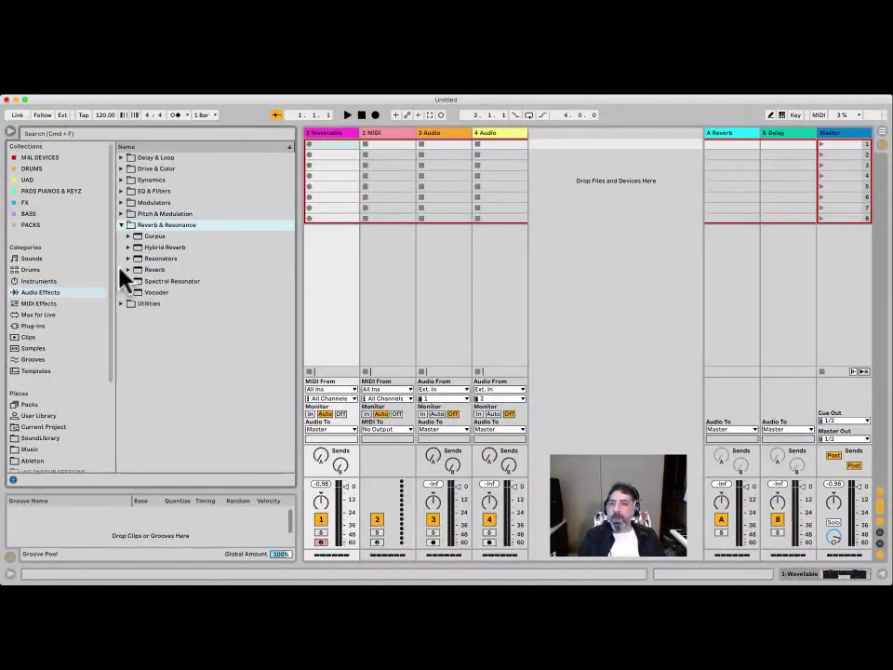
{"action": "left_click_drag", "start_coordinate": [119, 270], "coordinate": [199, 255]}
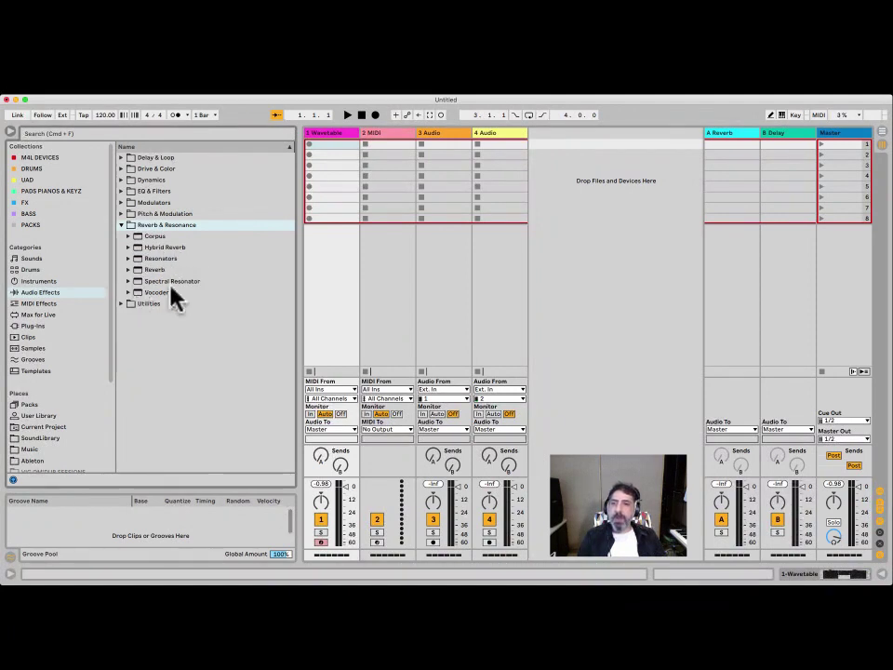
{"action": "left_click", "coordinate": [121, 303]}
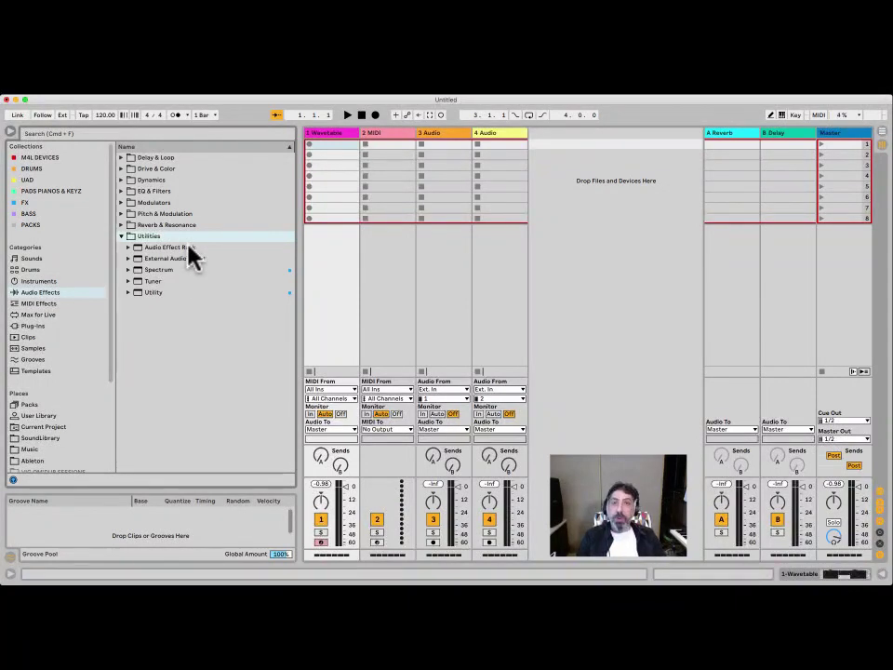
{"action": "left_click", "coordinate": [122, 236]}
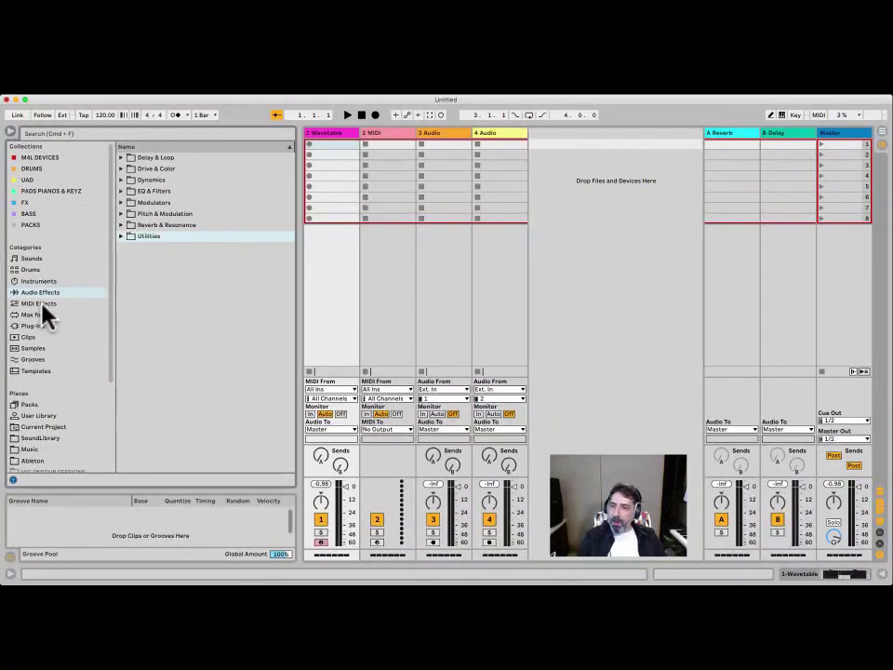
Look through the groove files in the browser's Grooves category.
{"action": "left_click", "coordinate": [34, 360]}
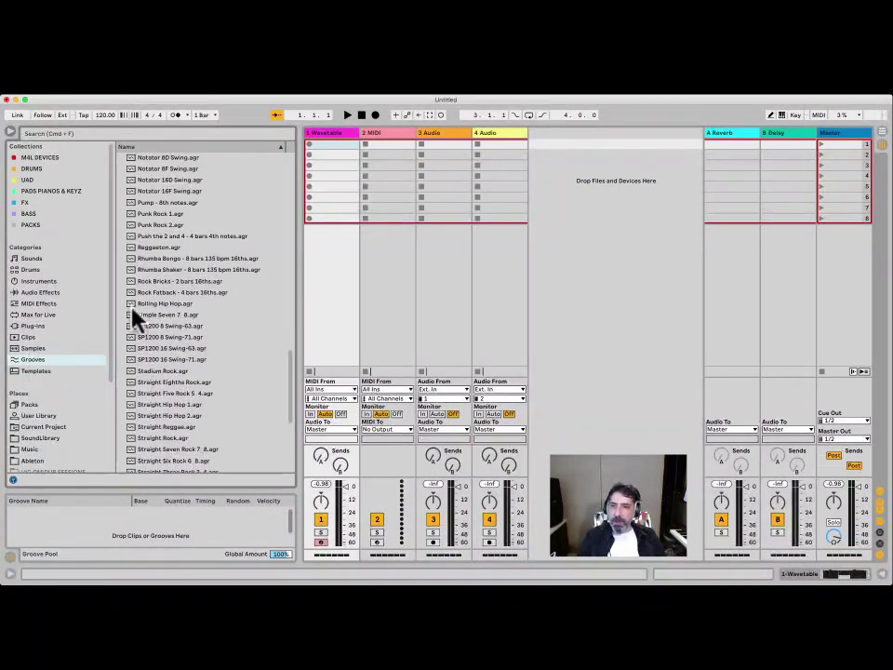
{"action": "scroll", "coordinate": [175, 290], "scroll_direction": "down", "scroll_amount": 4}
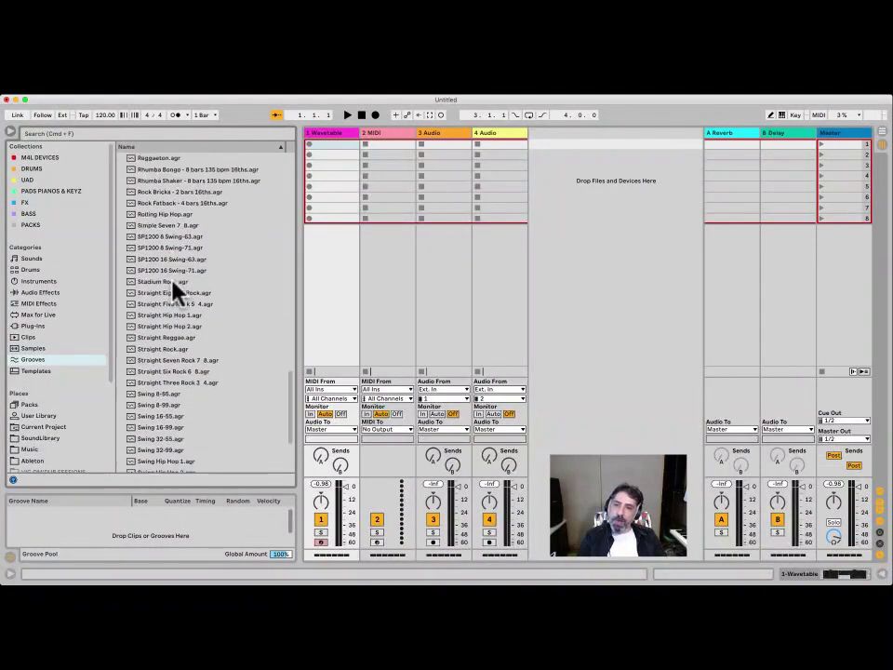
{"action": "scroll", "coordinate": [174, 289], "scroll_direction": "down", "scroll_amount": 5}
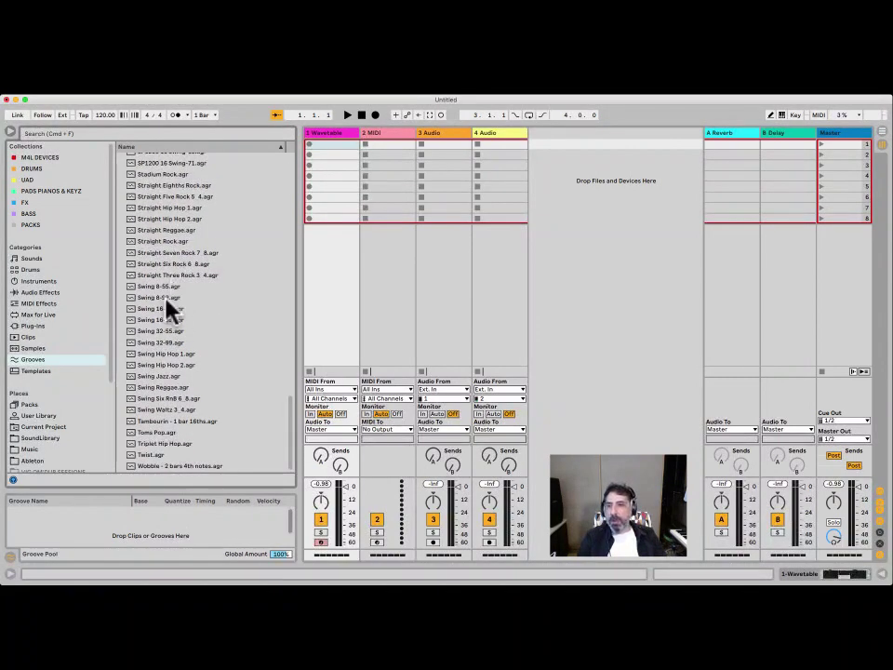
{"action": "scroll", "coordinate": [165, 318], "scroll_direction": "up", "scroll_amount": 15}
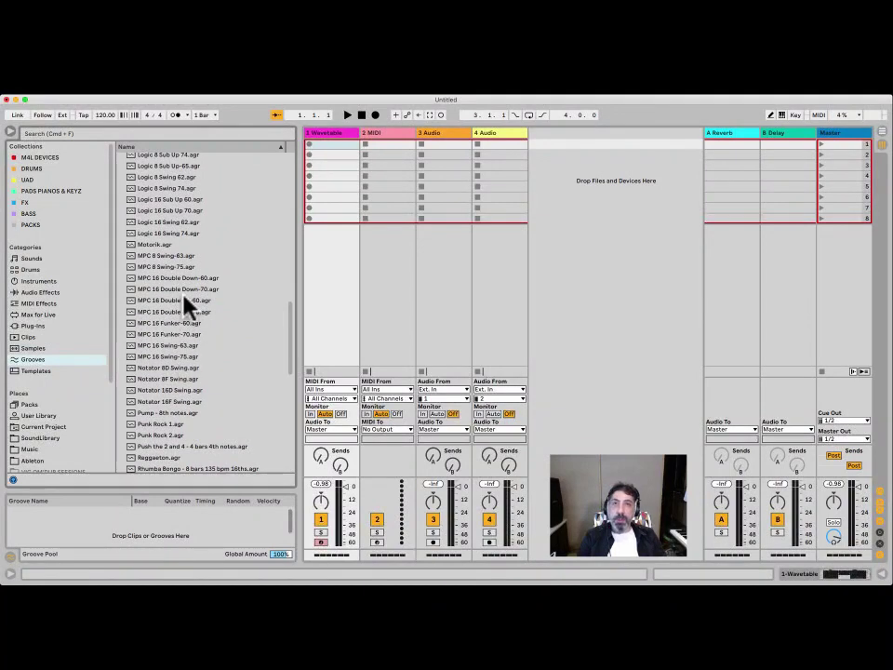
{"action": "scroll", "coordinate": [182, 304], "scroll_direction": "up", "scroll_amount": 5}
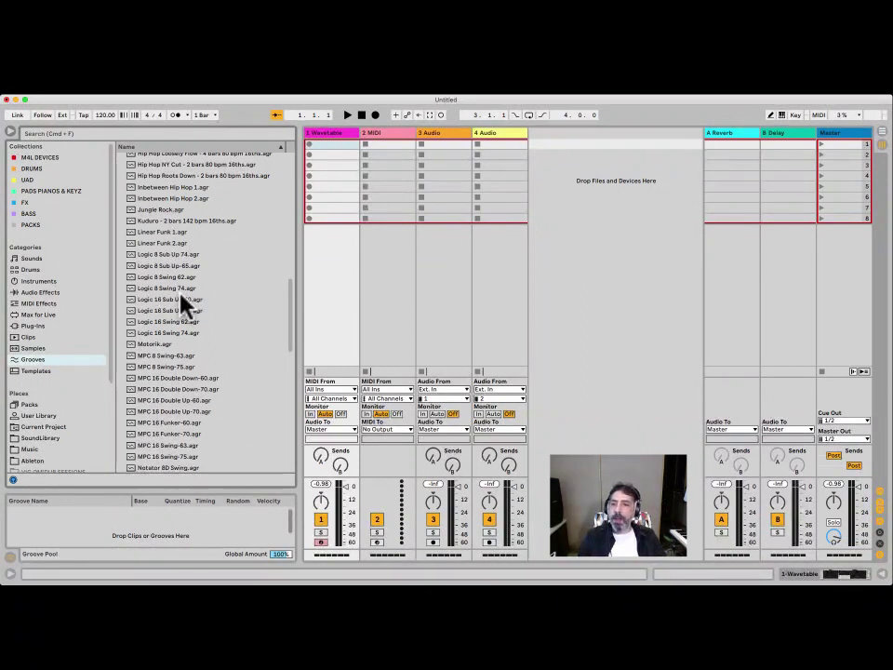
{"action": "scroll", "coordinate": [177, 316], "scroll_direction": "down", "scroll_amount": 5}
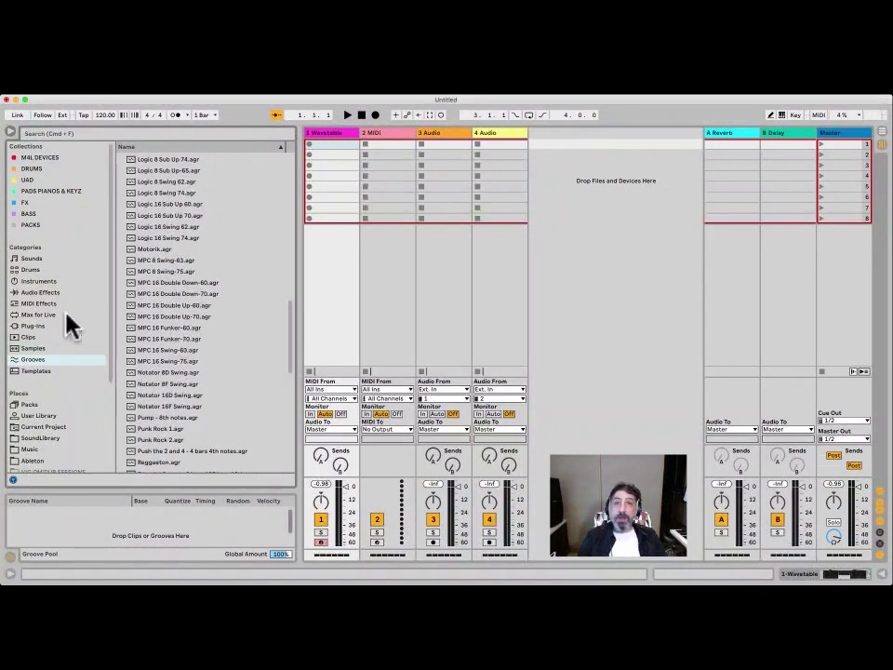
Examine the Templates category and the contents of the BAT REC REMOTE.als template, including its bat and main track items.
{"action": "scroll", "coordinate": [70, 326], "scroll_direction": "down", "scroll_amount": 2}
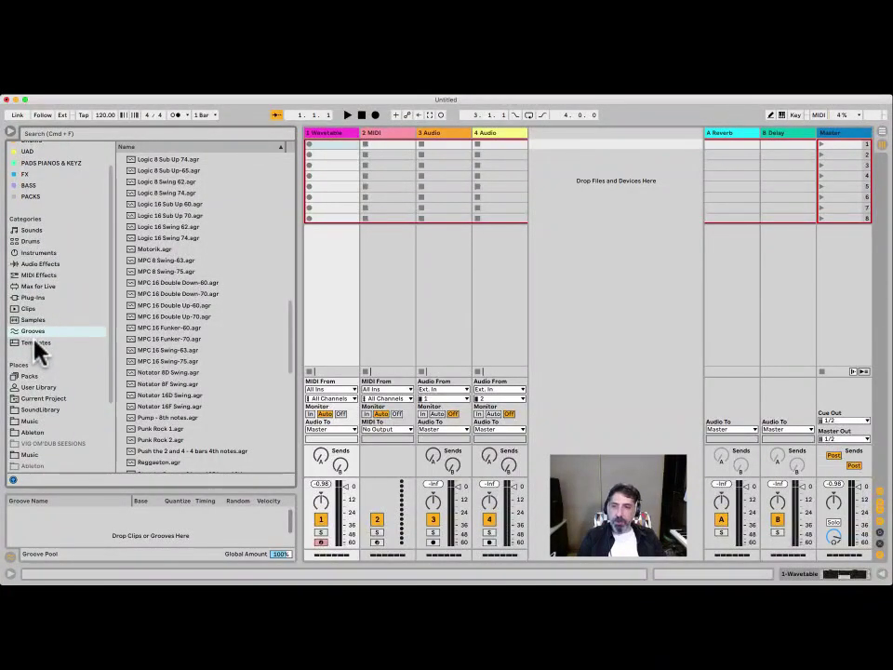
{"action": "left_click", "coordinate": [34, 342]}
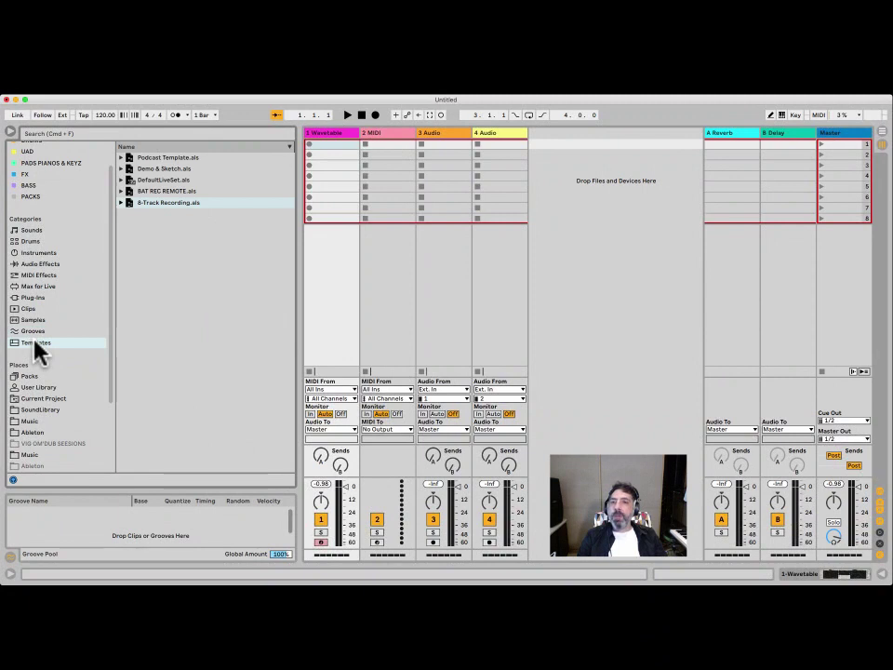
{"action": "left_click", "coordinate": [121, 191]}
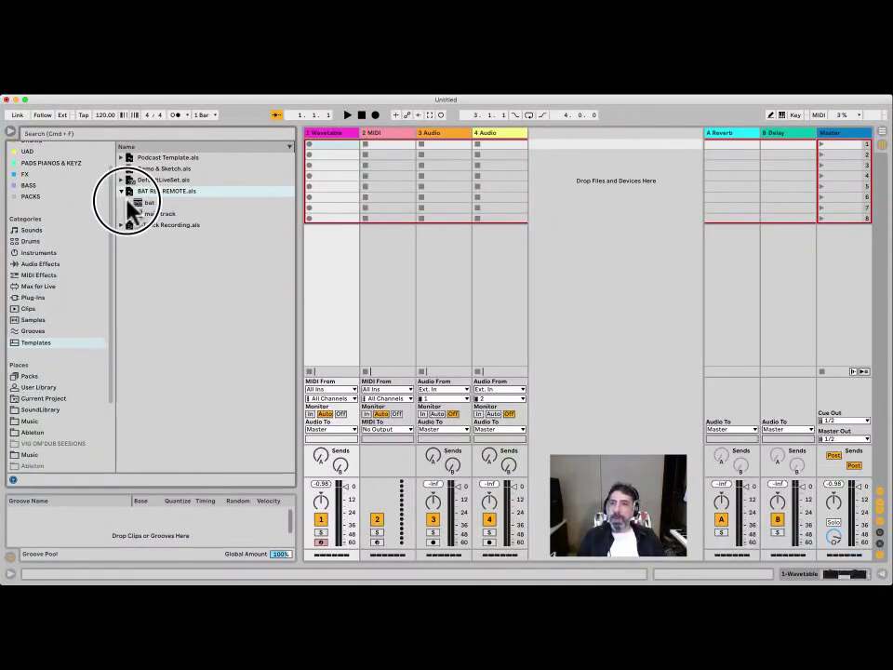
{"action": "left_click", "coordinate": [128, 203]}
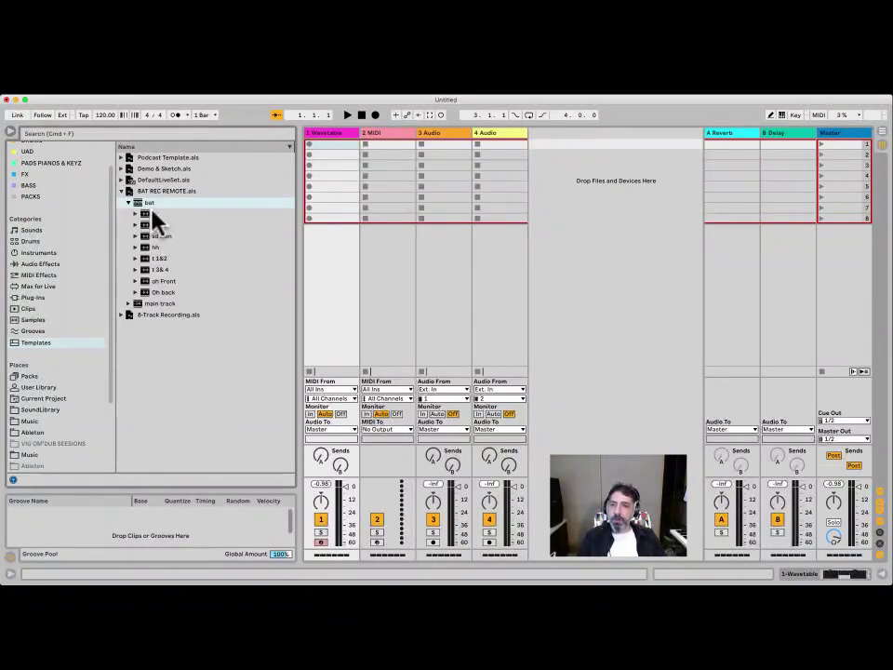
{"action": "left_click", "coordinate": [128, 304]}
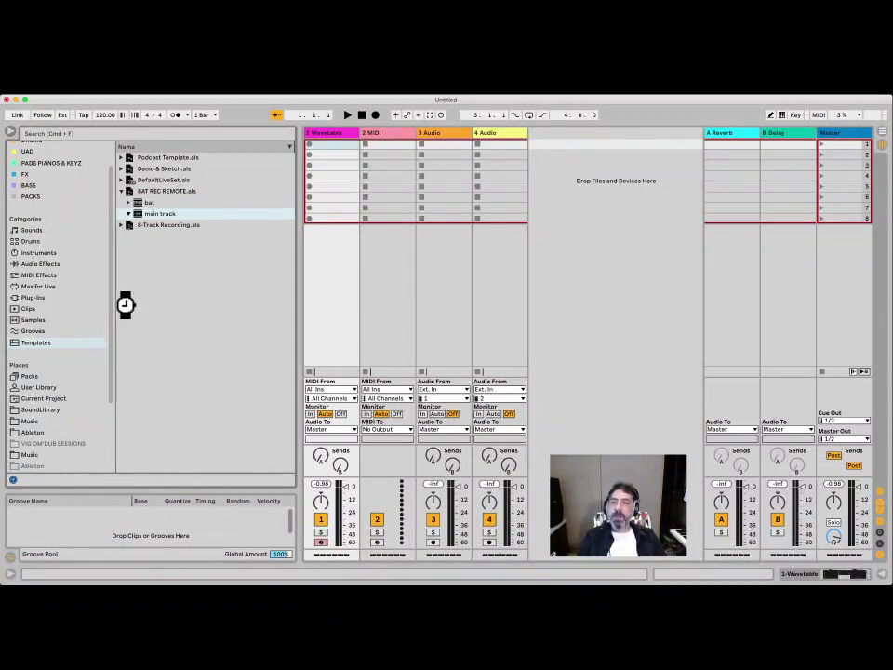
{"action": "left_click", "coordinate": [122, 192]}
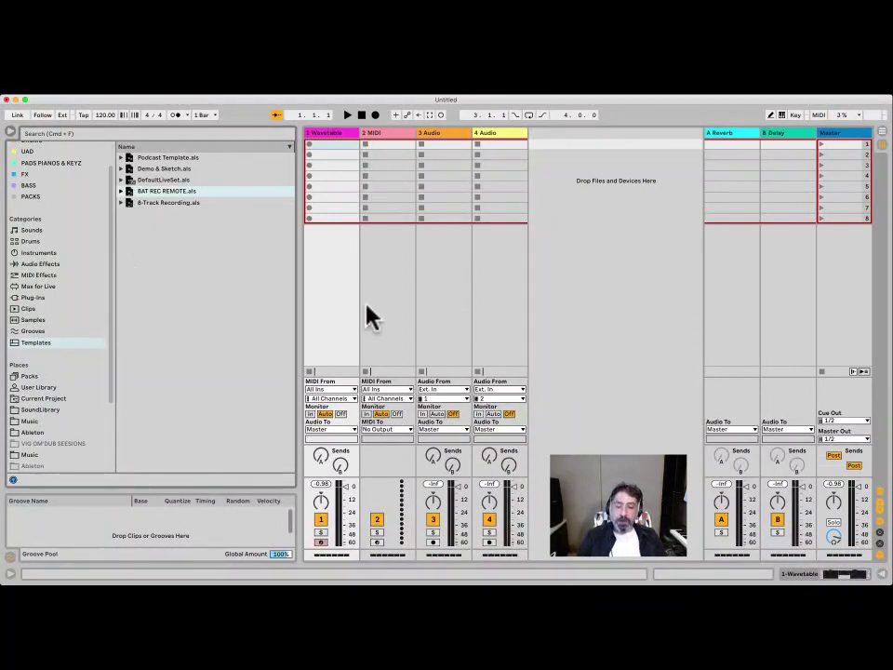
Open the Look/Feel preferences, move the window over the browser, and toggle Reduced Automatic Colors, leaving it on.
{"action": "key", "text": "super+comma"}
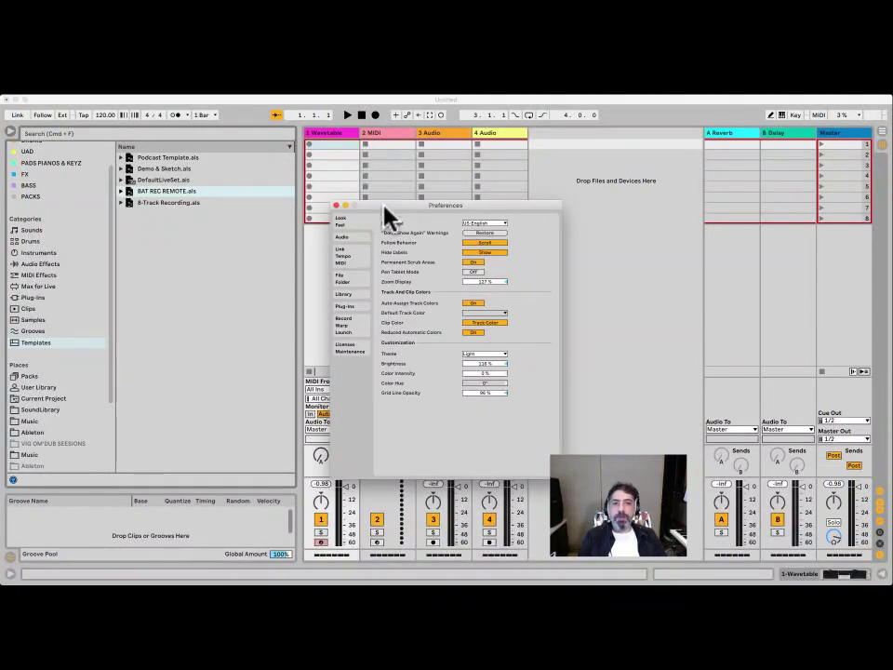
{"action": "left_click_drag", "start_coordinate": [383, 206], "coordinate": [174, 160]}
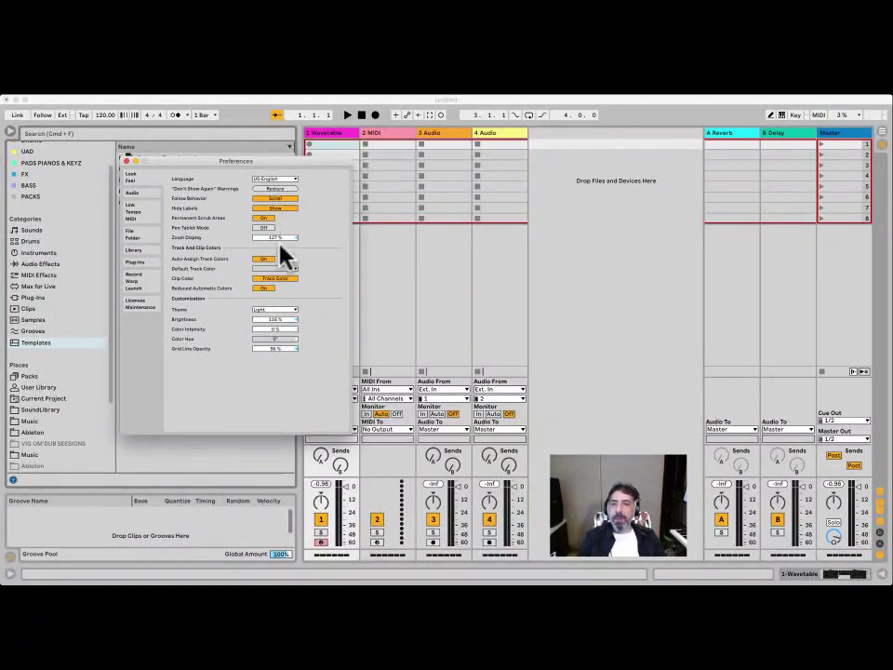
{"action": "left_click", "coordinate": [262, 288]}
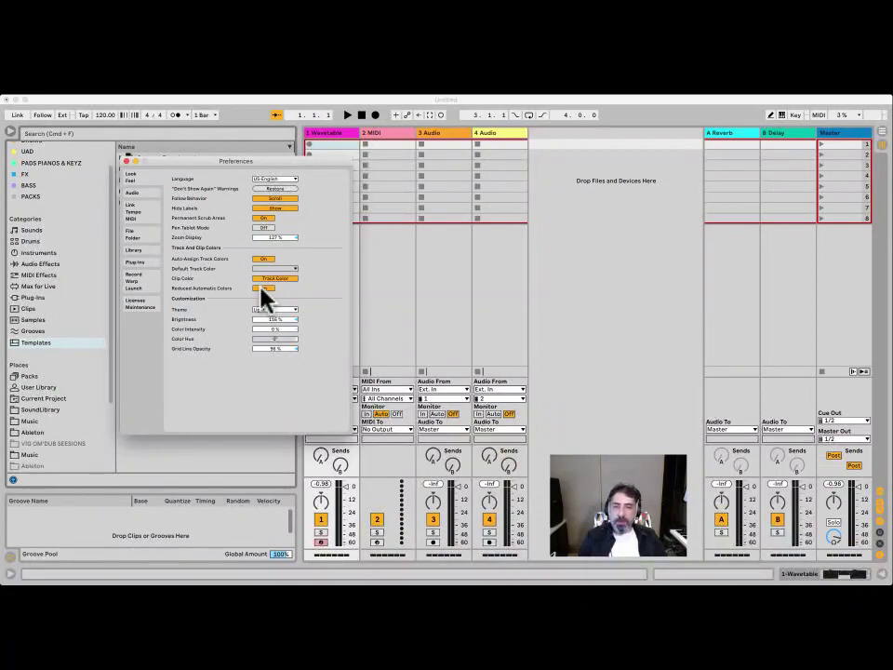
{"action": "left_click", "coordinate": [260, 288]}
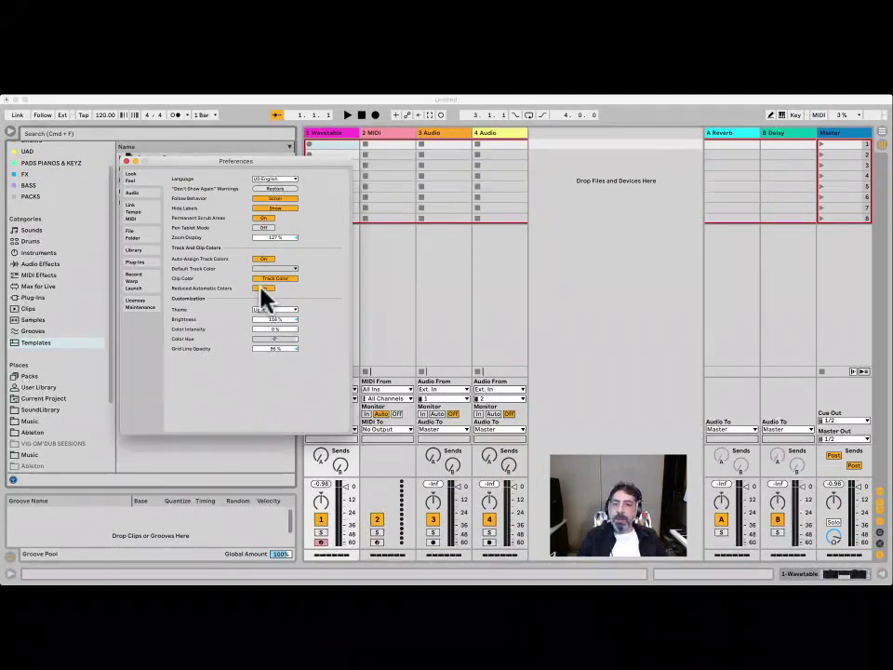
Try the Dark, Live 10 Mid Dark and Live 9 themes, ending back on the Light theme.
{"action": "left_click", "coordinate": [295, 312]}
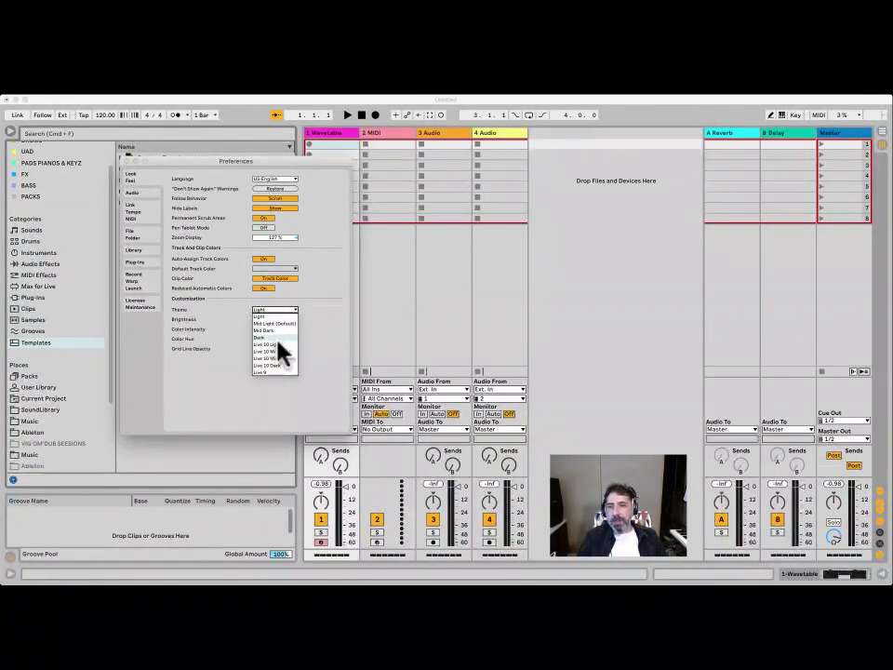
{"action": "left_click", "coordinate": [270, 337]}
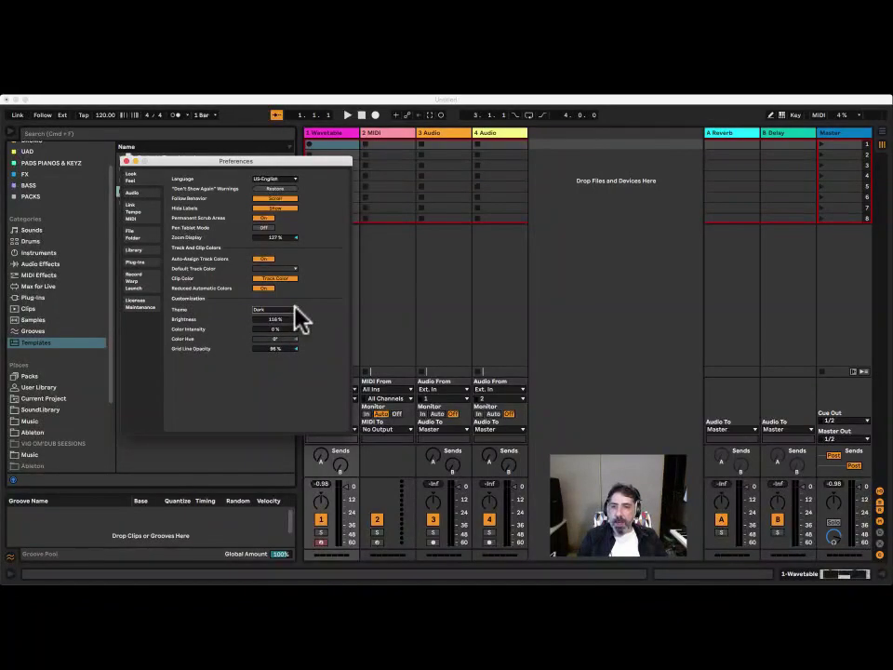
{"action": "left_click", "coordinate": [295, 309]}
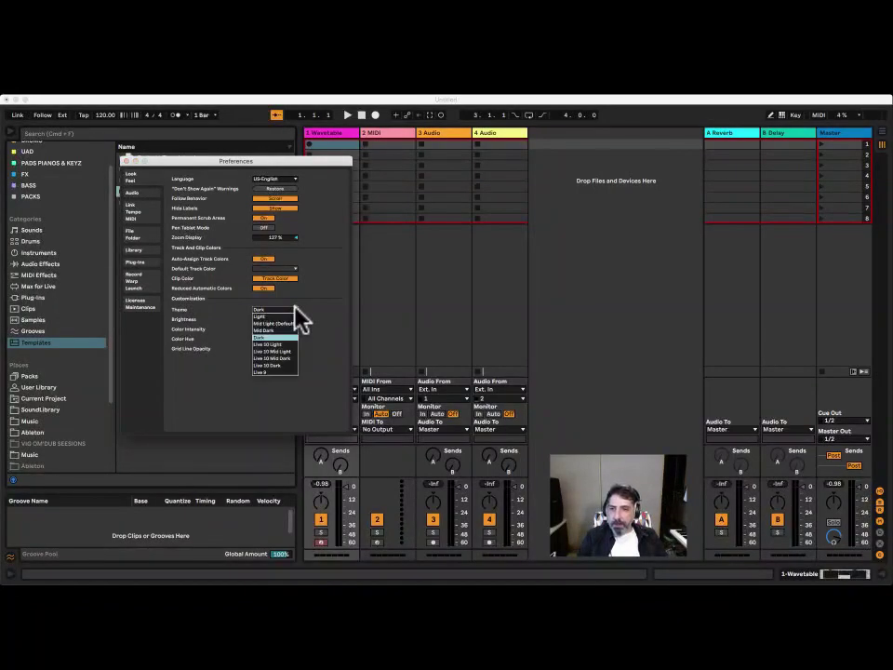
{"action": "left_click", "coordinate": [276, 357]}
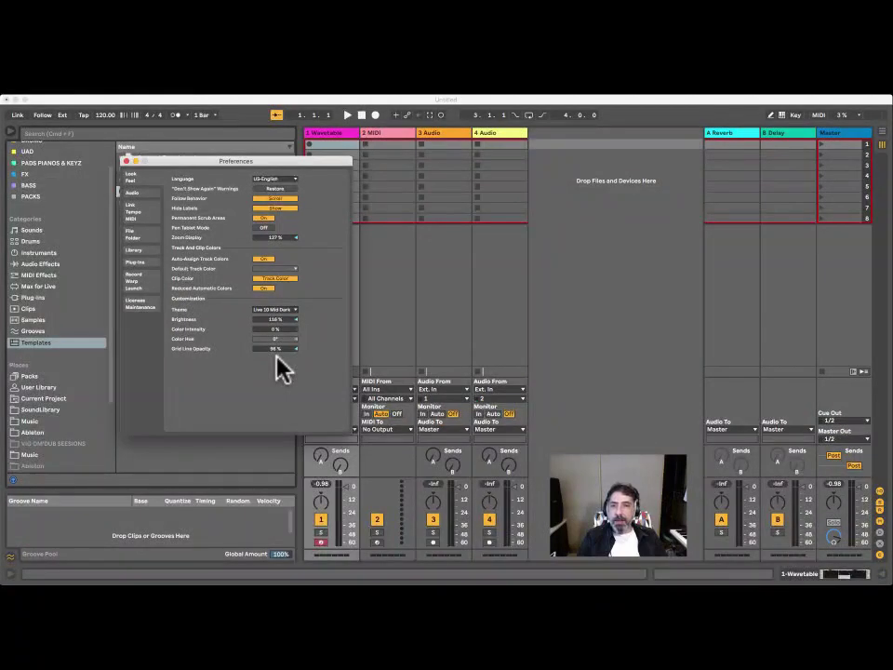
{"action": "left_click", "coordinate": [295, 310]}
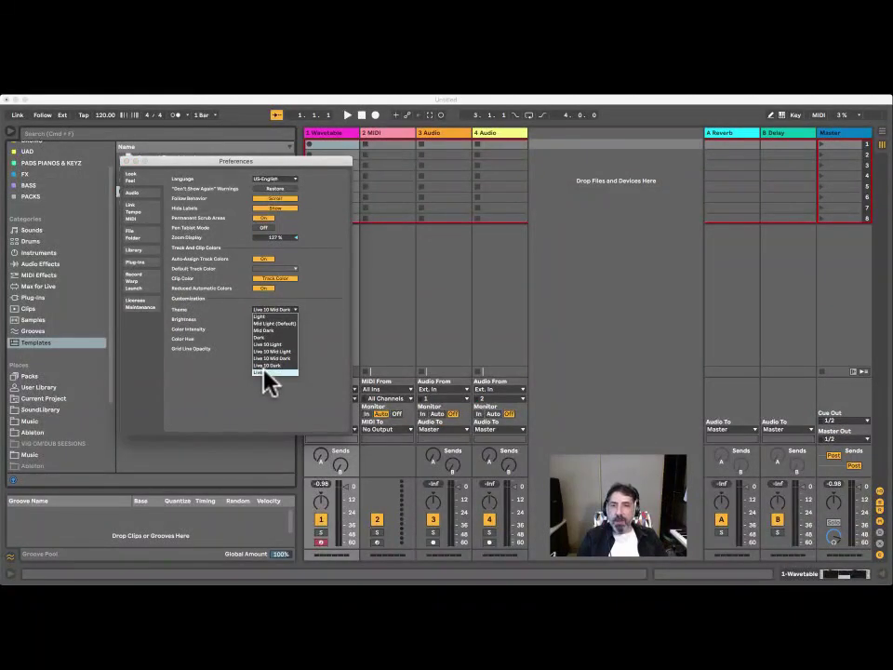
{"action": "left_click", "coordinate": [265, 372]}
{"action": "left_click", "coordinate": [294, 310]}
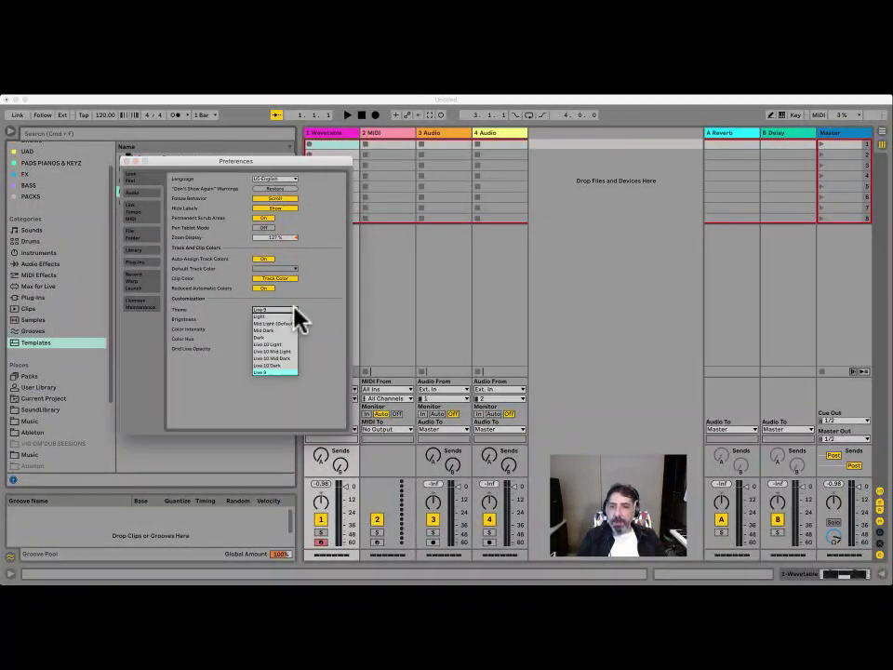
{"action": "left_click", "coordinate": [282, 316]}
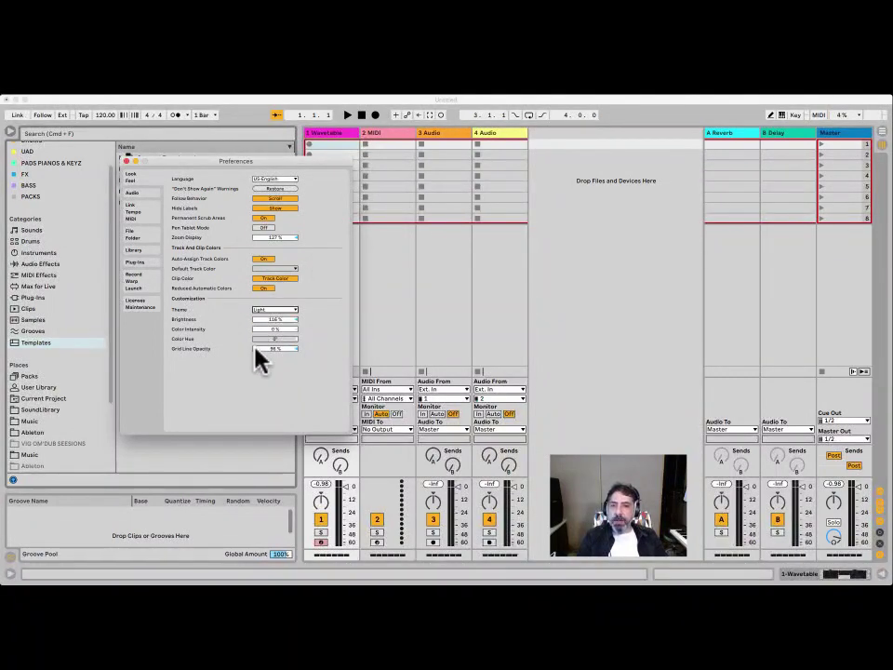
Close the preferences and switch from Session View to Arrangement View to show the grid lines.
{"action": "left_click_drag", "start_coordinate": [255, 348], "coordinate": [273, 350]}
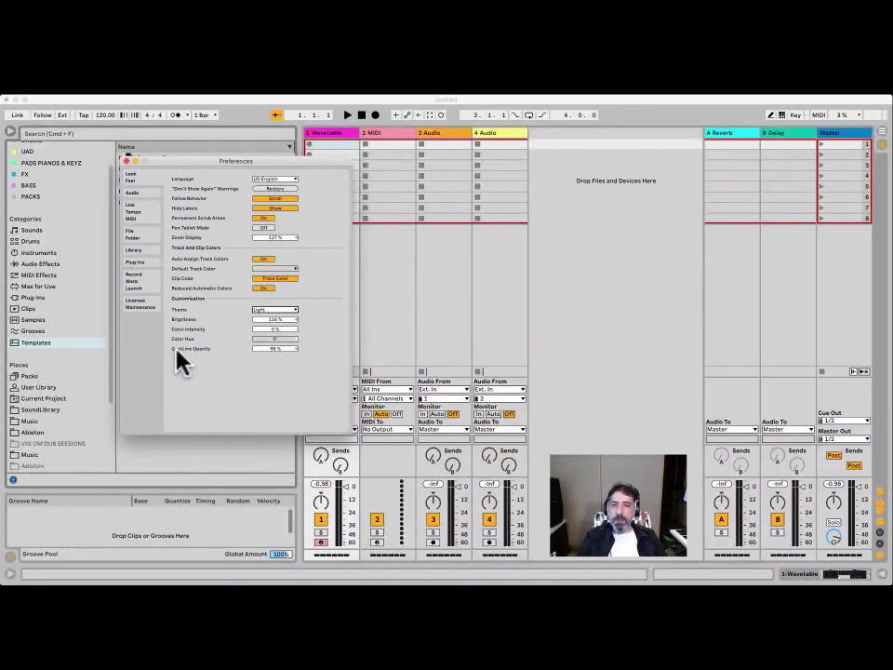
{"action": "key", "text": "Escape"}
{"action": "key", "text": "Tab"}
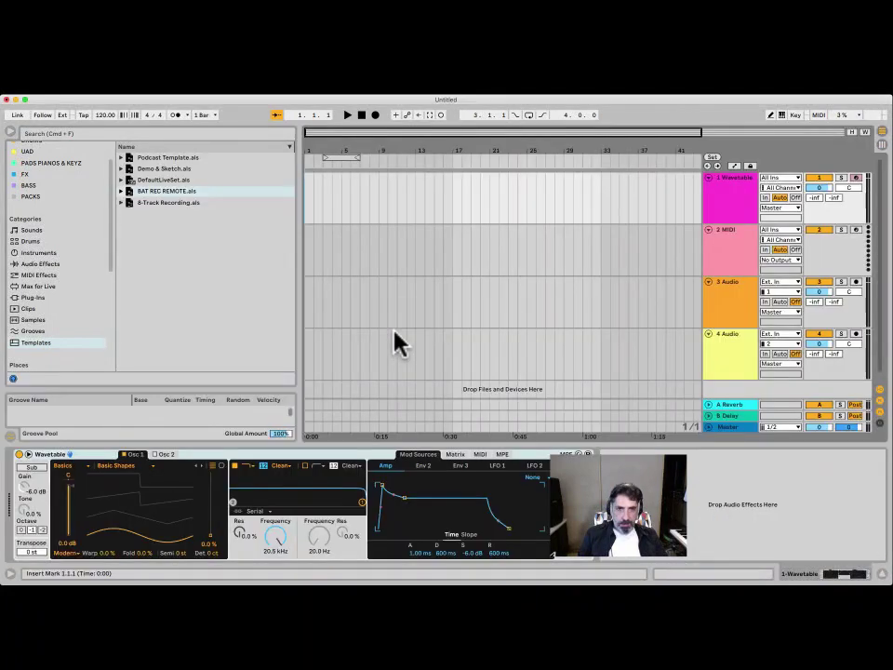
Reopen the preferences, vary Grid Line Opacity and set it to 103 %, and close the window.
{"action": "key", "text": "super+comma"}
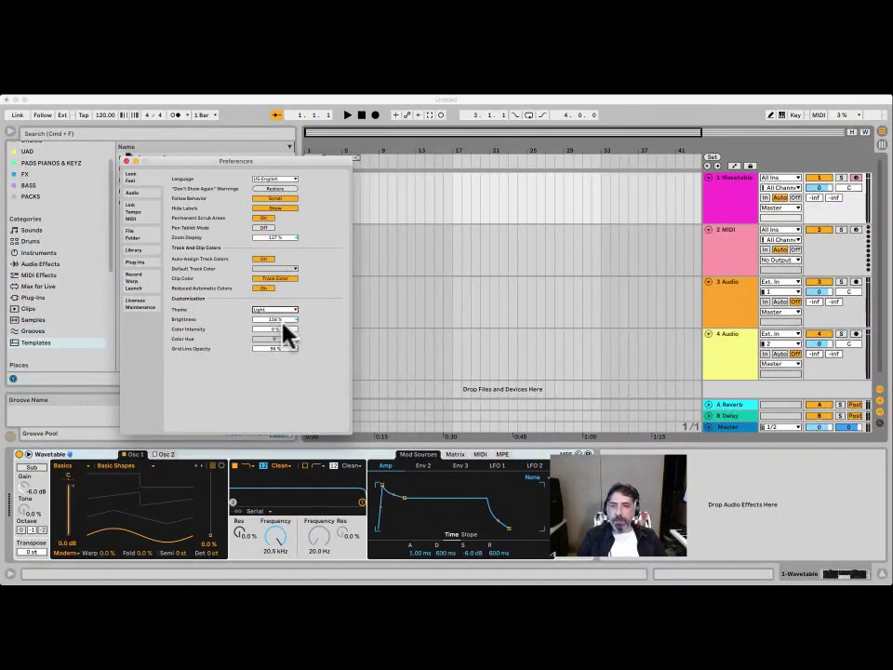
{"action": "left_click", "coordinate": [273, 348]}
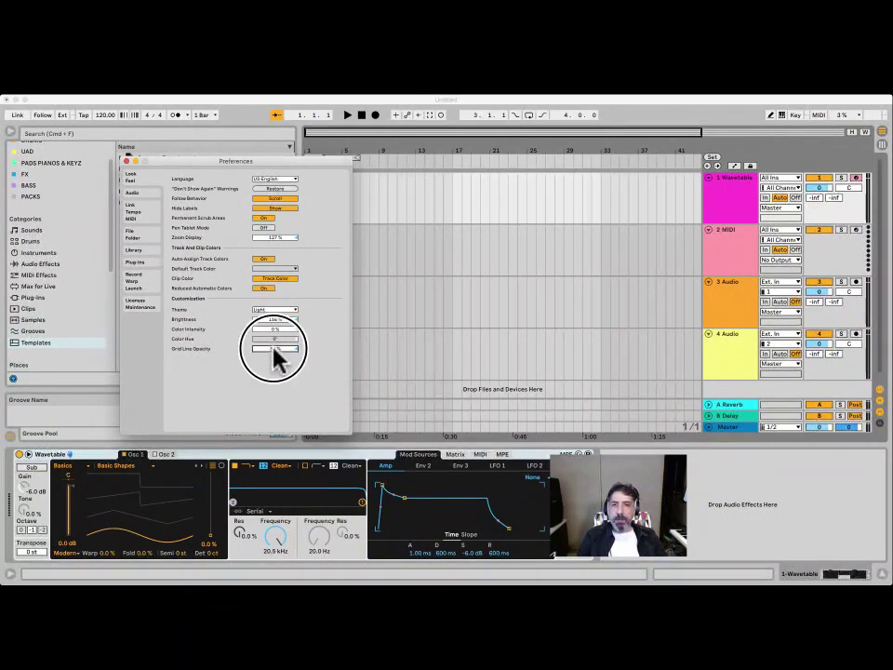
{"action": "left_click_drag", "start_coordinate": [273, 352], "coordinate": [274, 353]}
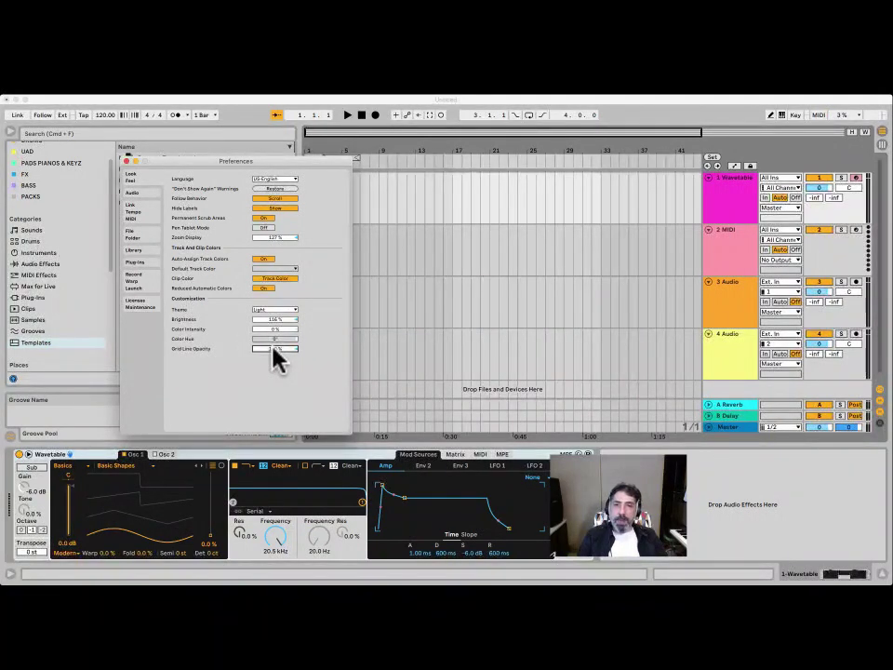
{"action": "left_click_drag", "start_coordinate": [273, 354], "coordinate": [273, 352]}
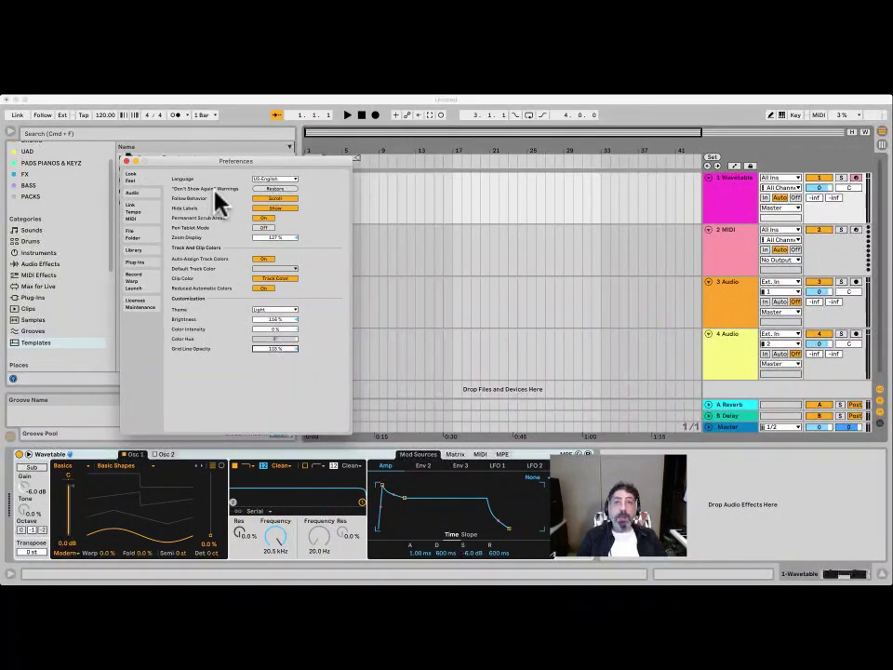
{"action": "left_click", "coordinate": [128, 161]}
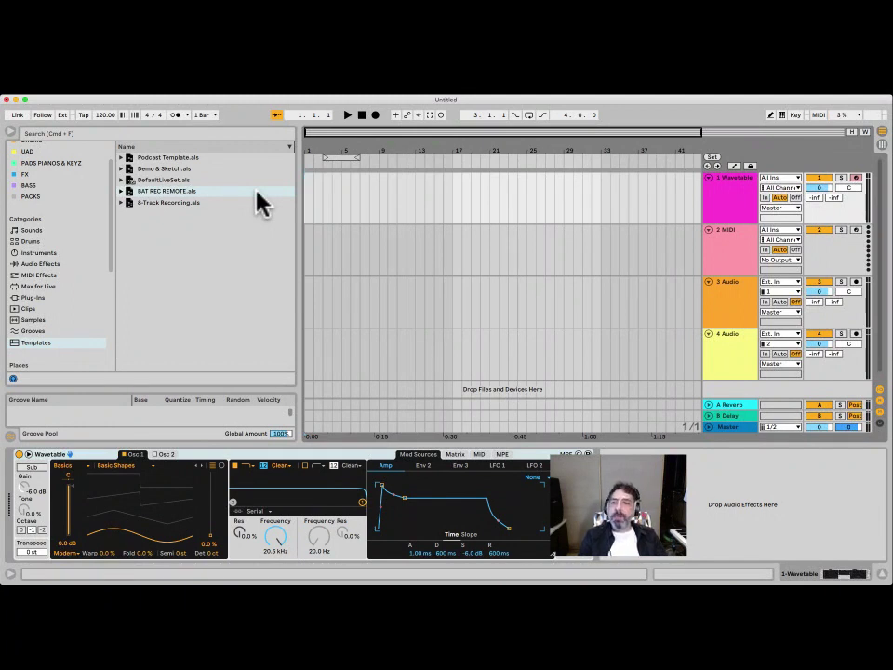
Look through the MIDI Effects category, highlighting Envelope MIDI, Expression Control, MIDI Monitor, MPE Control and Note Echo.
{"action": "left_click", "coordinate": [51, 277]}
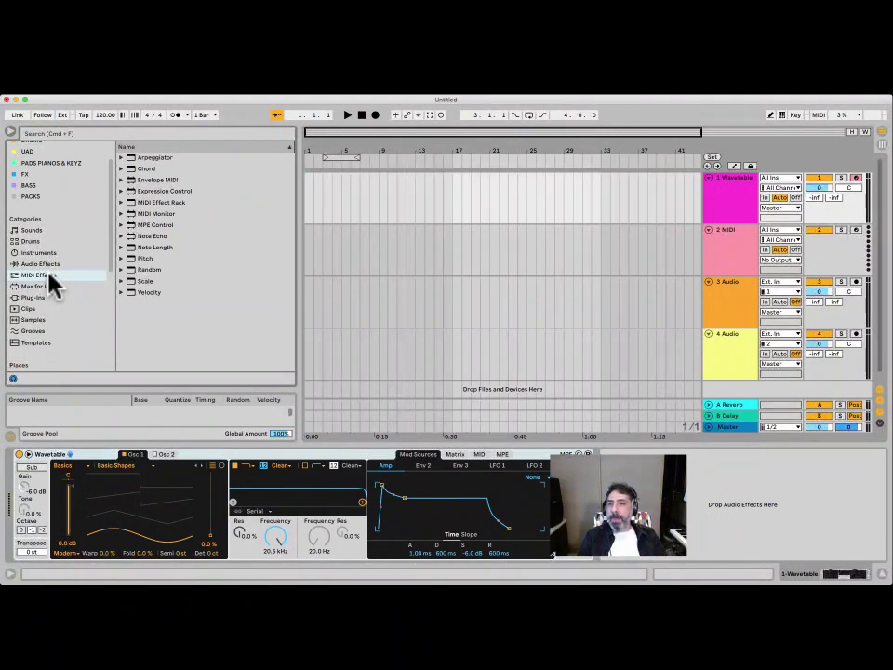
{"action": "left_click", "coordinate": [154, 179]}
{"action": "left_click", "coordinate": [151, 191]}
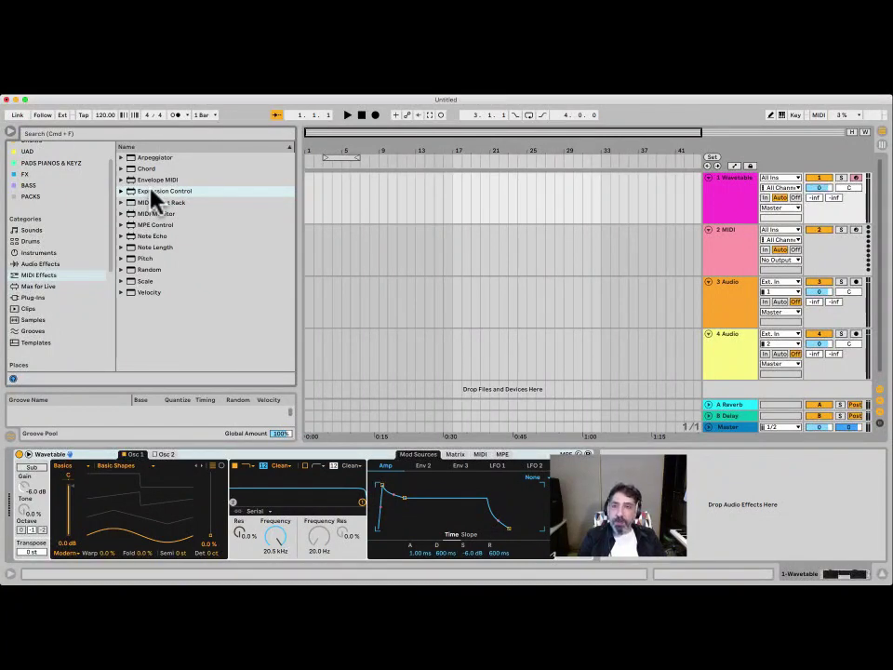
{"action": "left_click", "coordinate": [144, 213]}
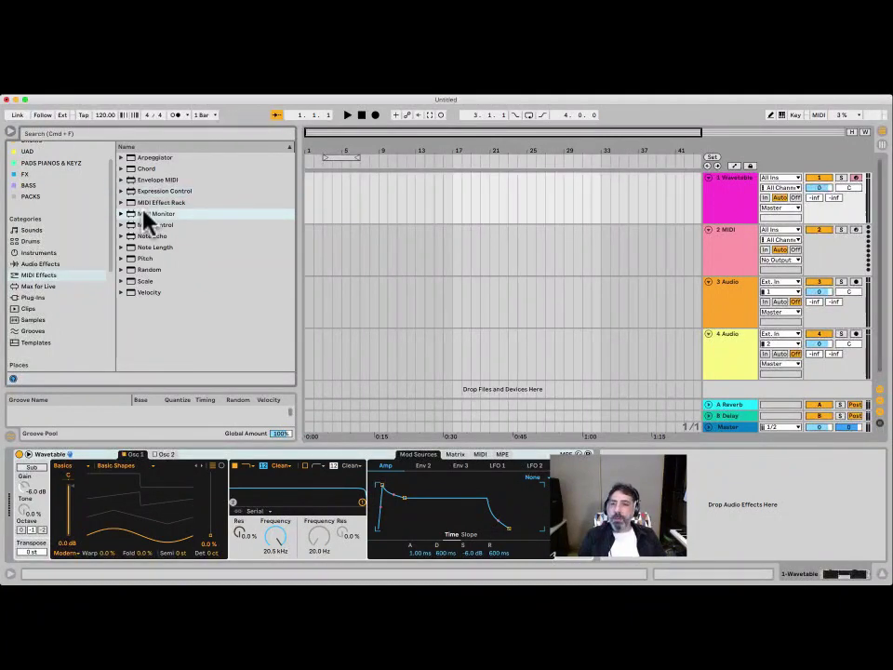
{"action": "left_click", "coordinate": [144, 227]}
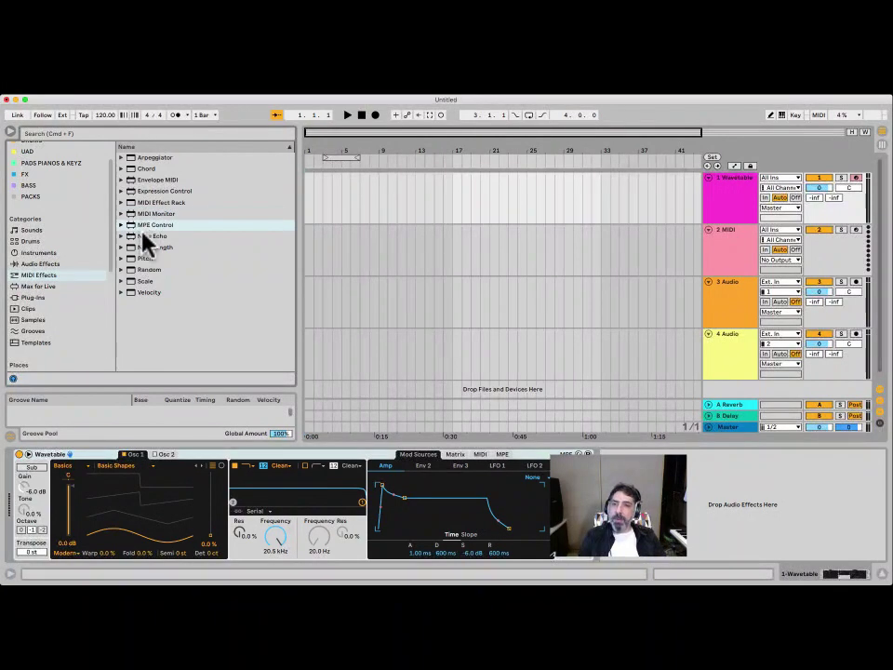
{"action": "left_click", "coordinate": [145, 238]}
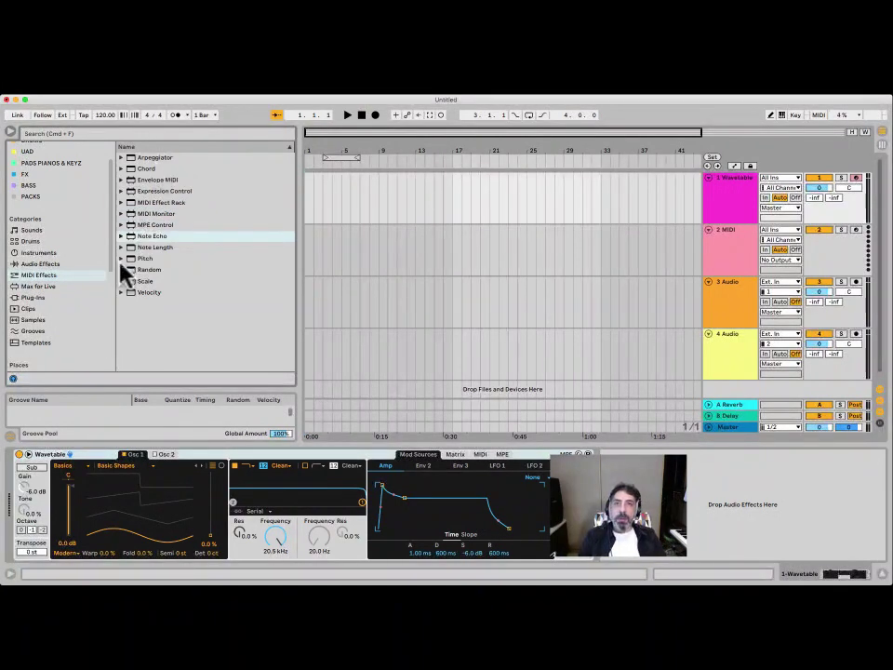